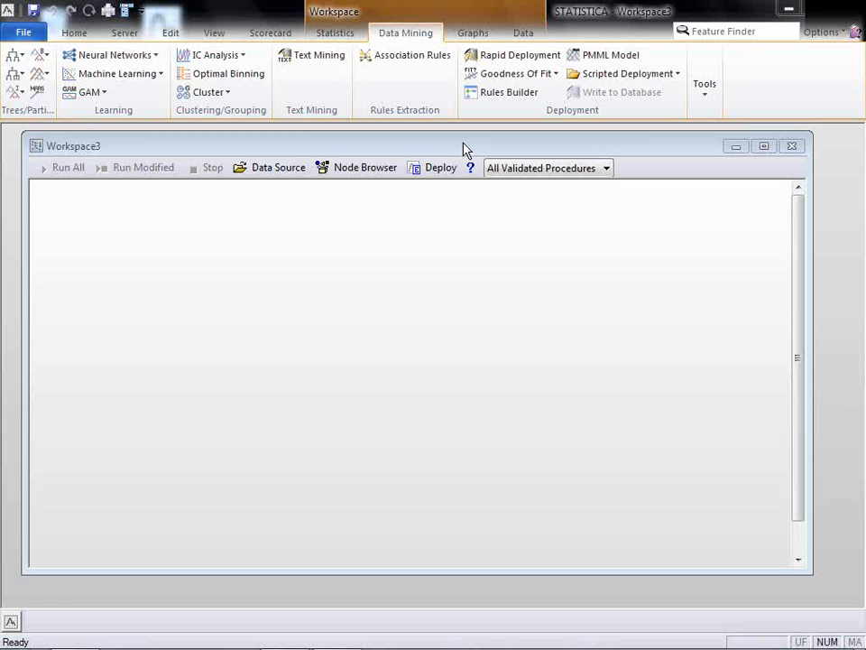
Open the recent data file CreditScoring.sta and place its spreadsheet window over the lower part of the workspace.
mouse_move(462, 149)
left_mouse_down()
mouse_move(476, 157)
mouse_move(467, 161)
left_mouse_up()
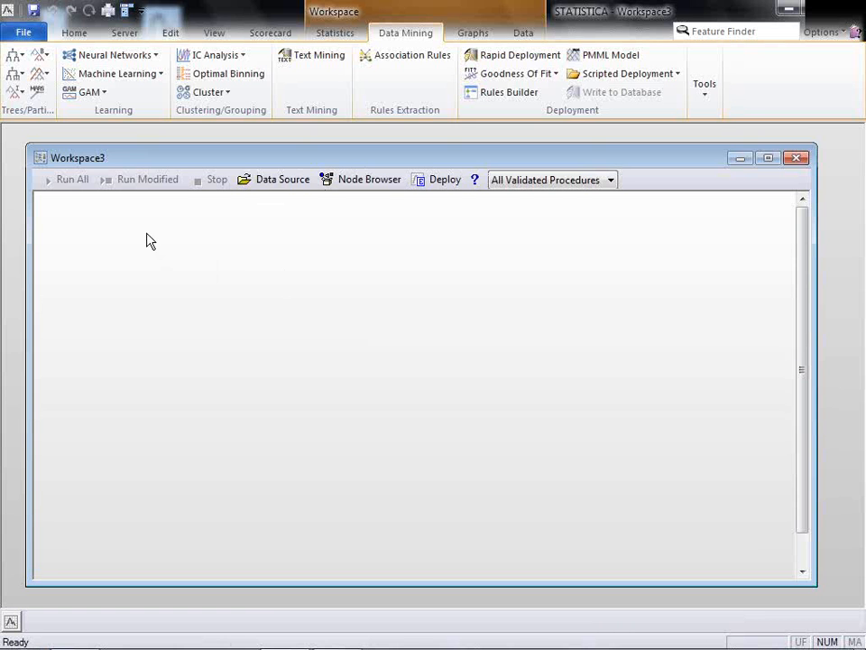
left_click(77, 34)
left_click(56, 94)
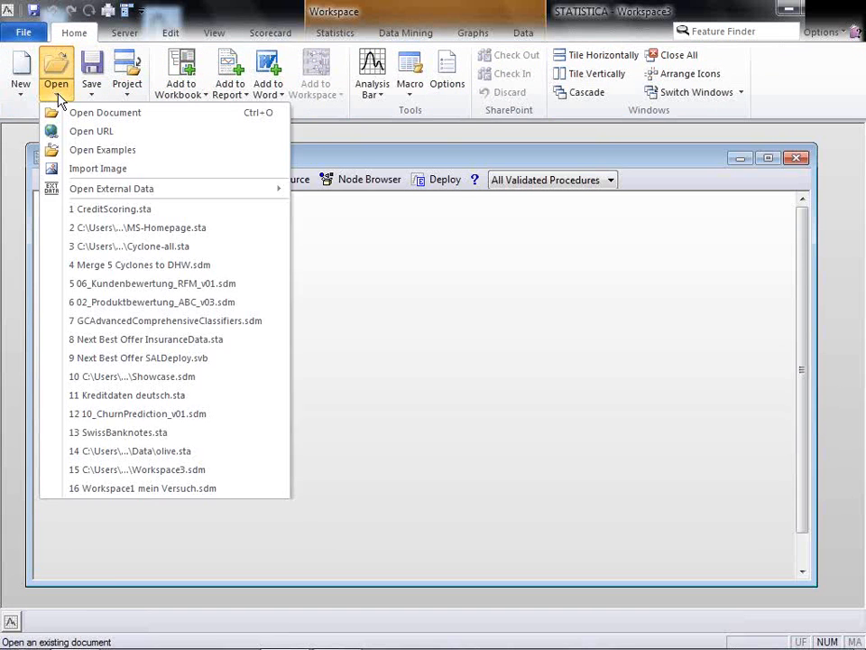
left_click(98, 211)
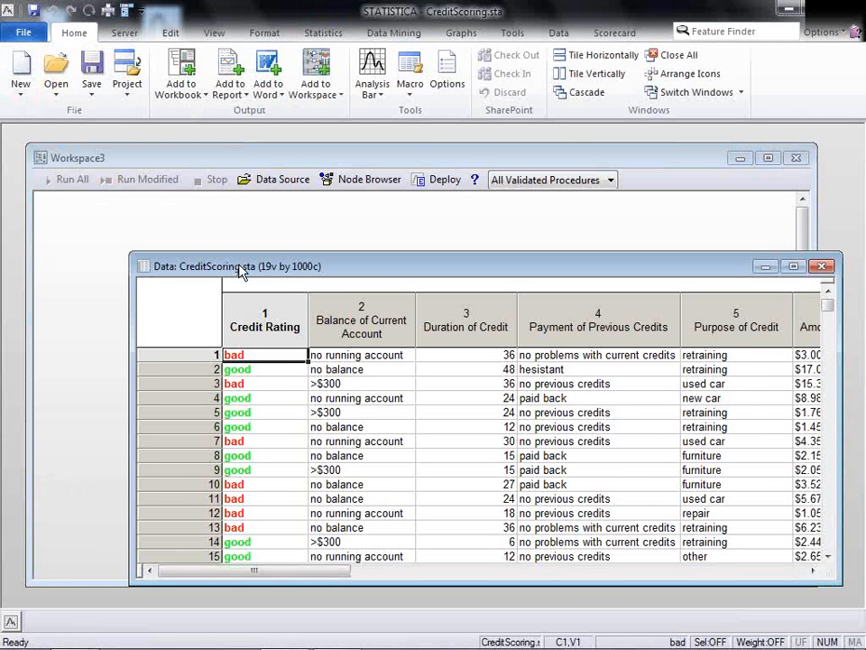
left_click_drag(240, 267, 196, 262)
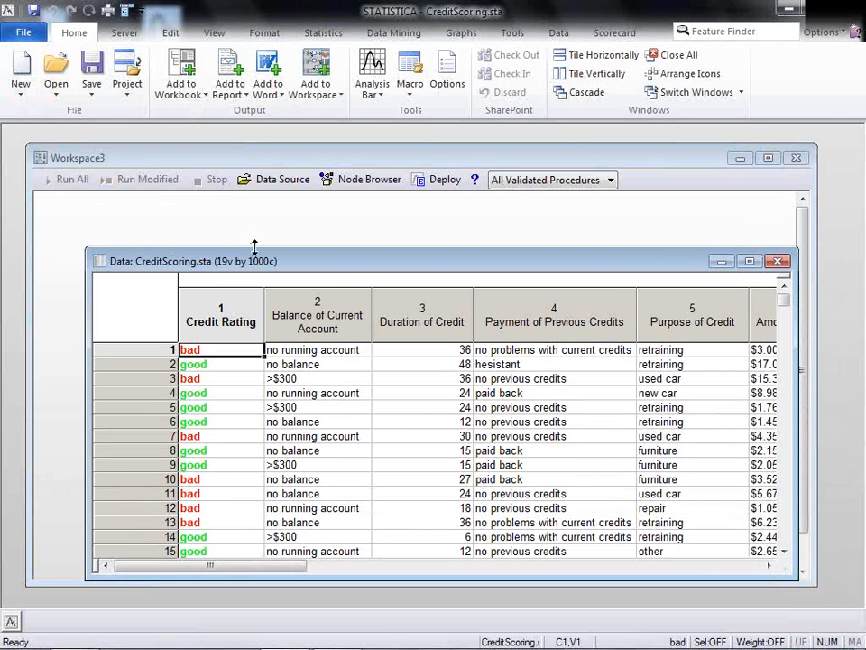
Insert the open CreditScoring.sta spreadsheet as a data source node in the workspace's upper left area and close the spreadsheet window.
left_click(274, 180)
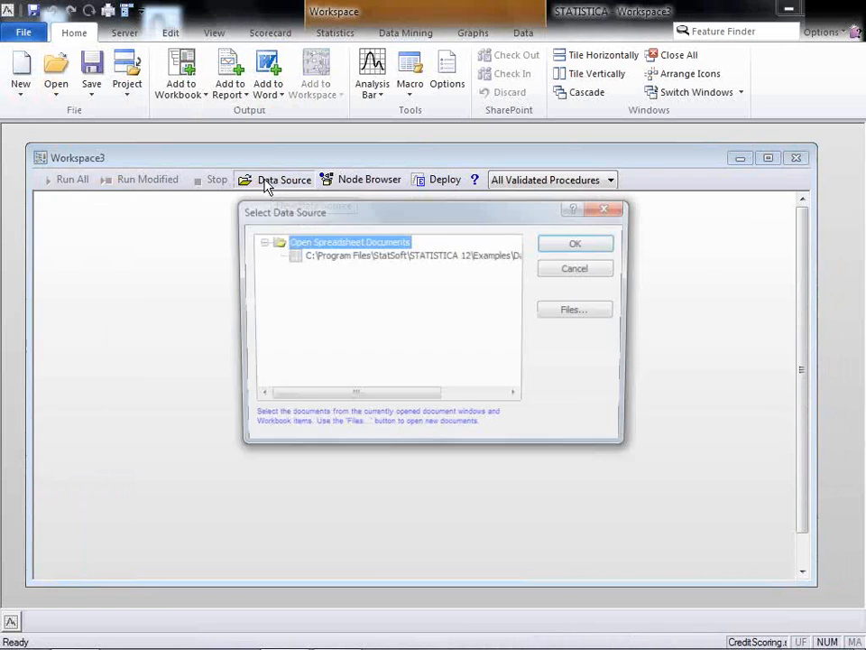
left_click(379, 256)
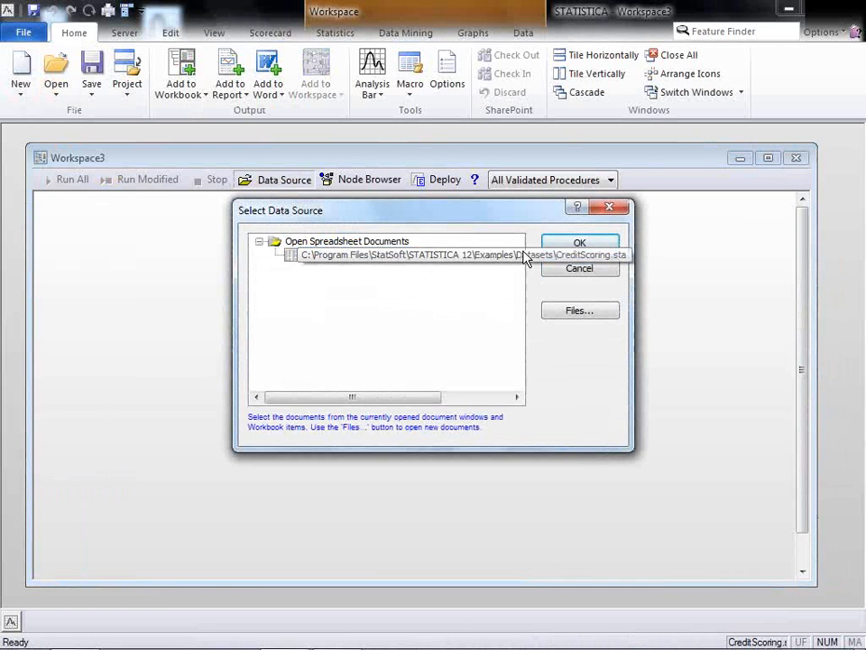
left_click(579, 243)
left_click_drag(52, 233, 109, 268)
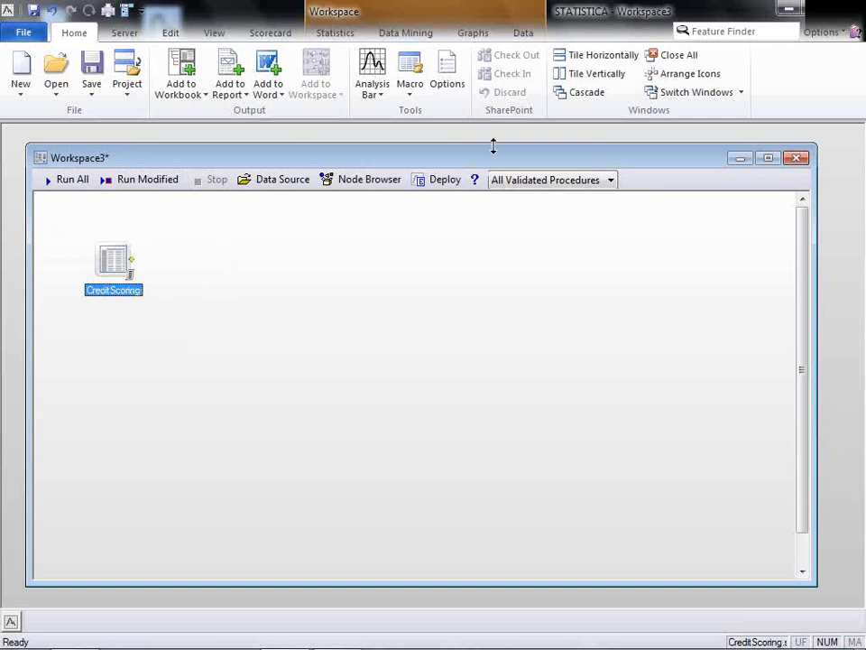
left_click_drag(495, 161, 512, 157)
left_click(778, 262)
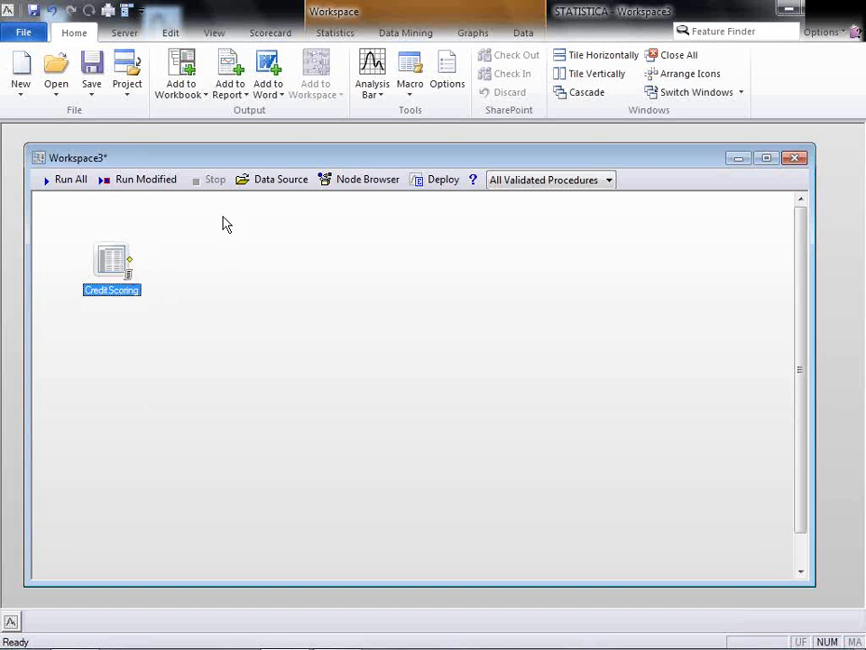
Add a Descriptive Statistics node fed by the CreditScoring data and place it farther to the right of the data node.
left_click(336, 36)
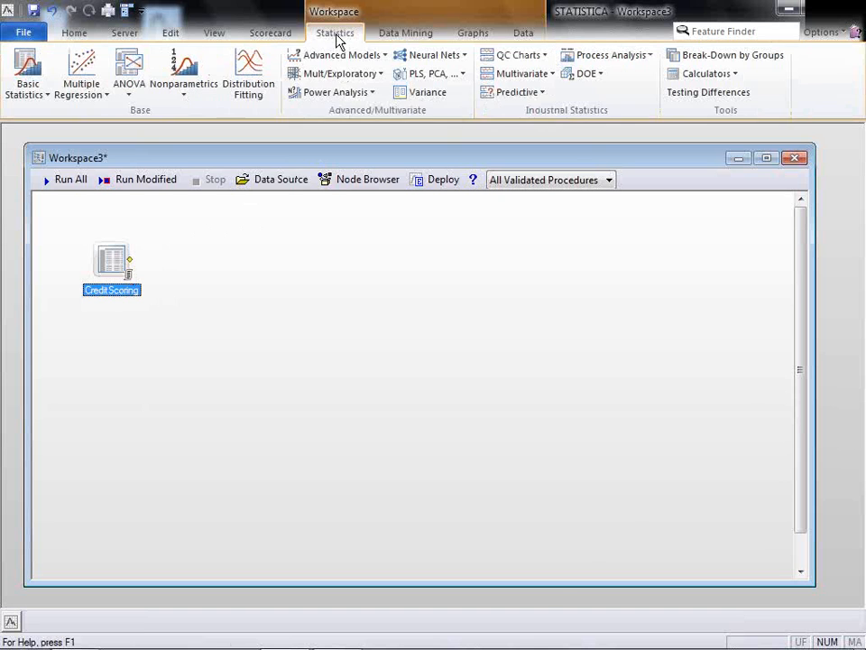
left_click(27, 100)
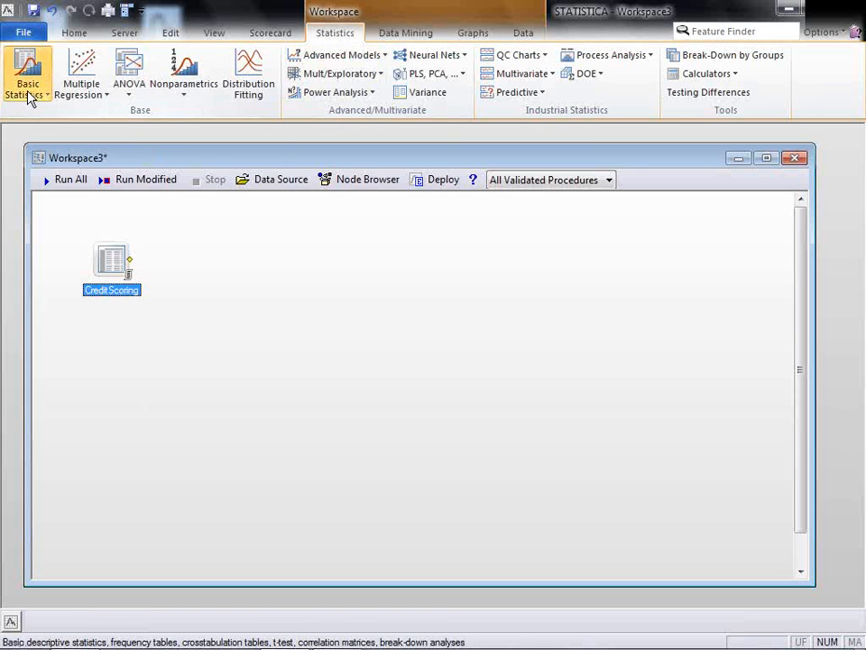
left_click(37, 112)
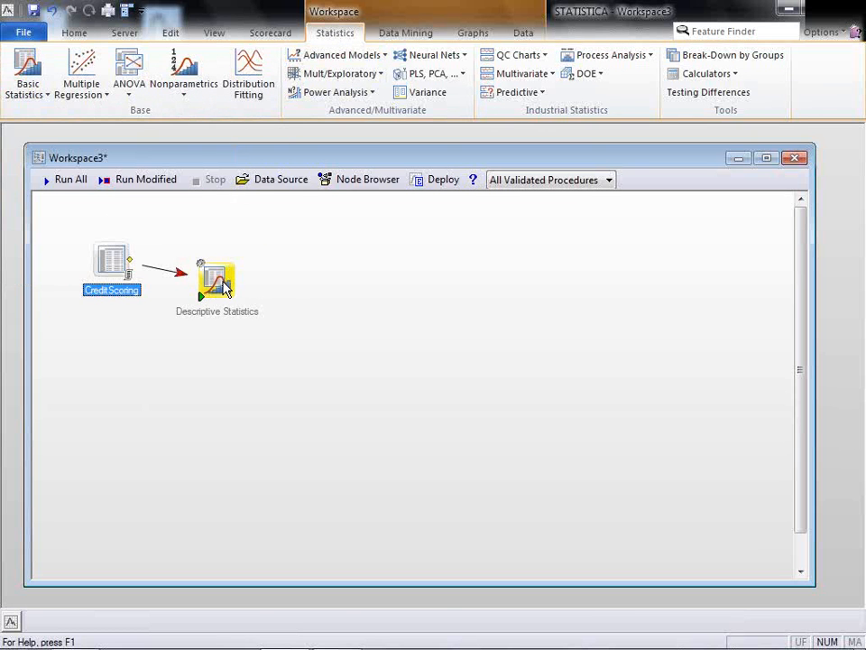
left_click_drag(219, 313, 317, 301)
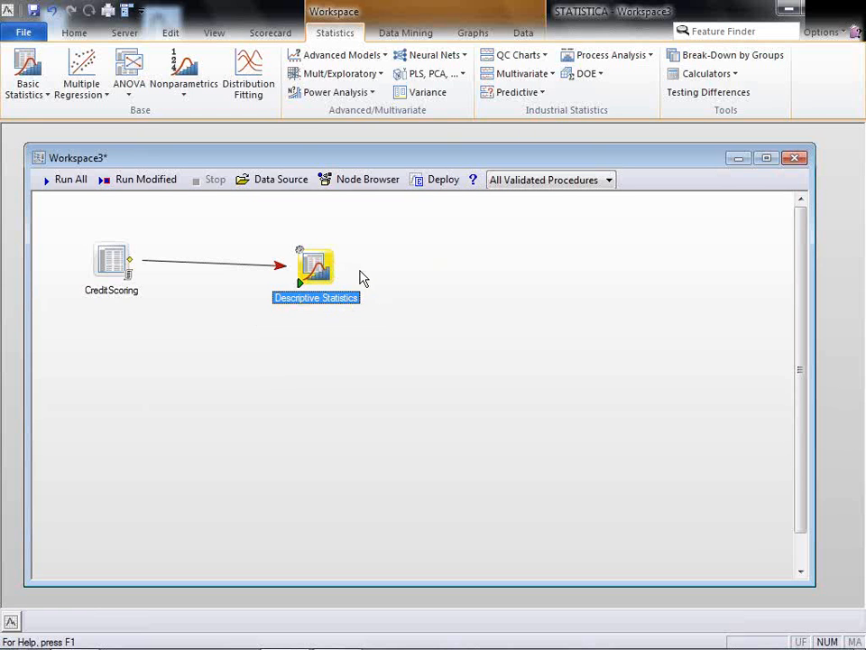
Select Amount of Credit as the analysis variable of the Descriptive Statistics node and run the node.
left_click(300, 257)
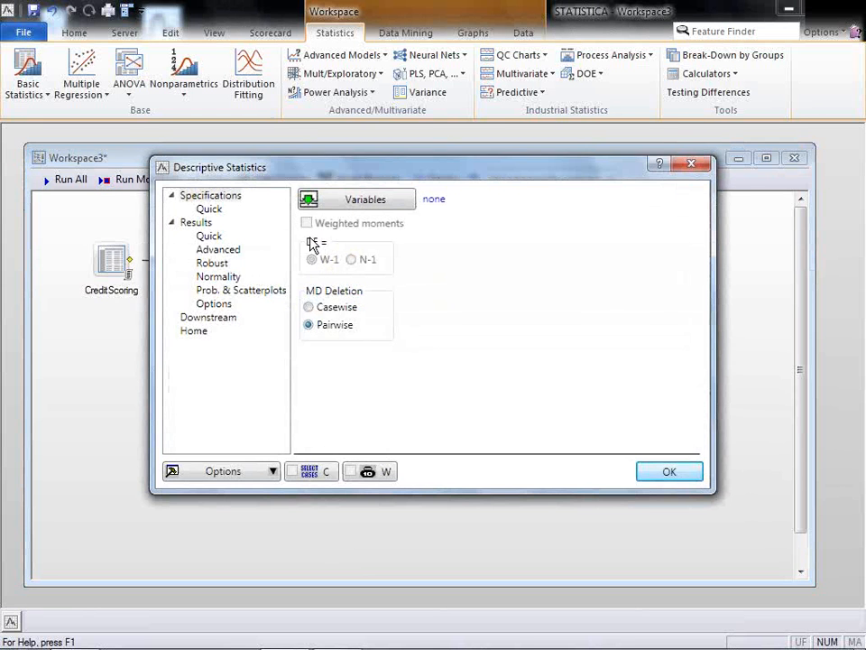
left_click(353, 207)
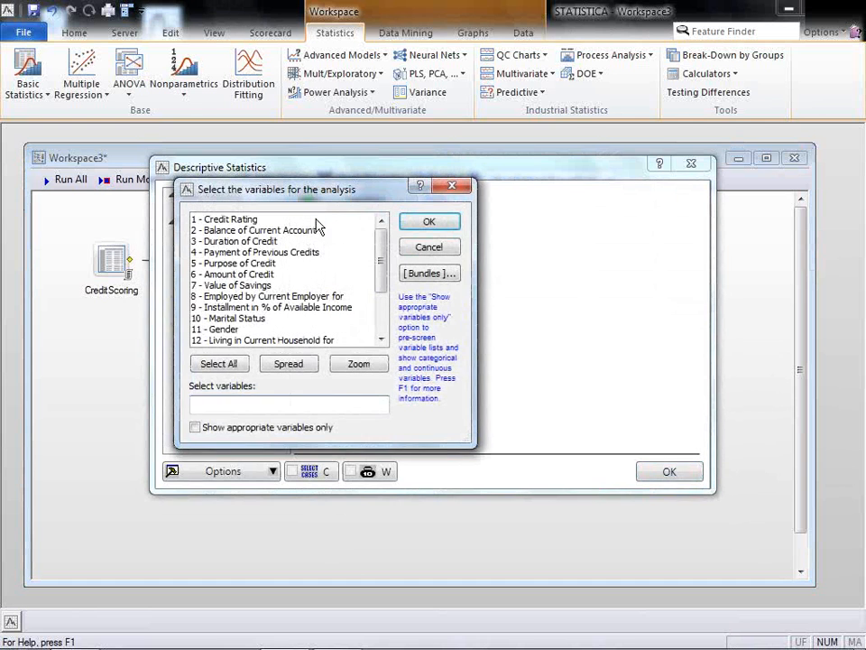
left_click(255, 274)
left_click(446, 222)
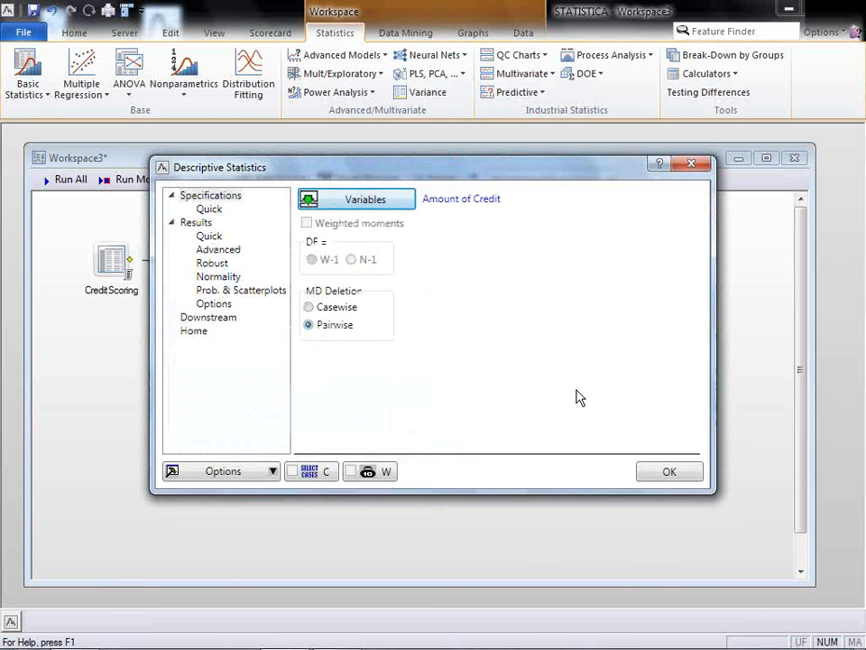
left_click(670, 472)
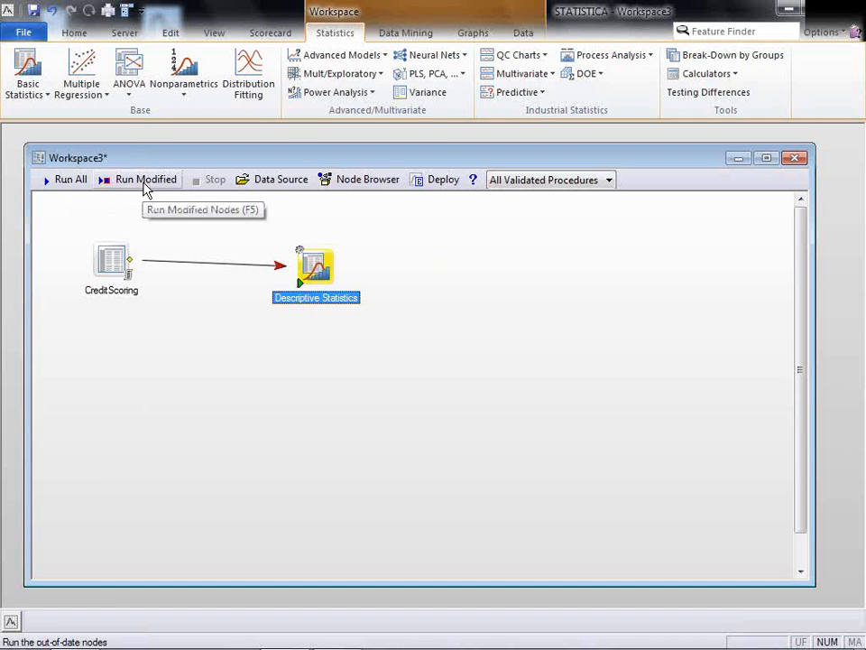
left_click(302, 286)
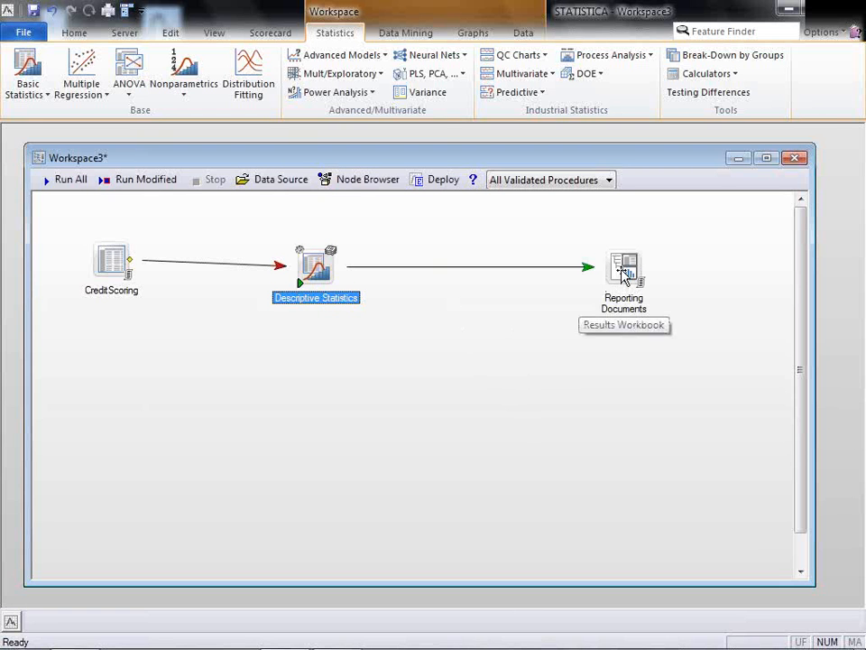
Examine the descriptive statistics for Amount of Credit in the Reporting Documents workbook, enlarging it to show all columns, and close it.
double_click(642, 289)
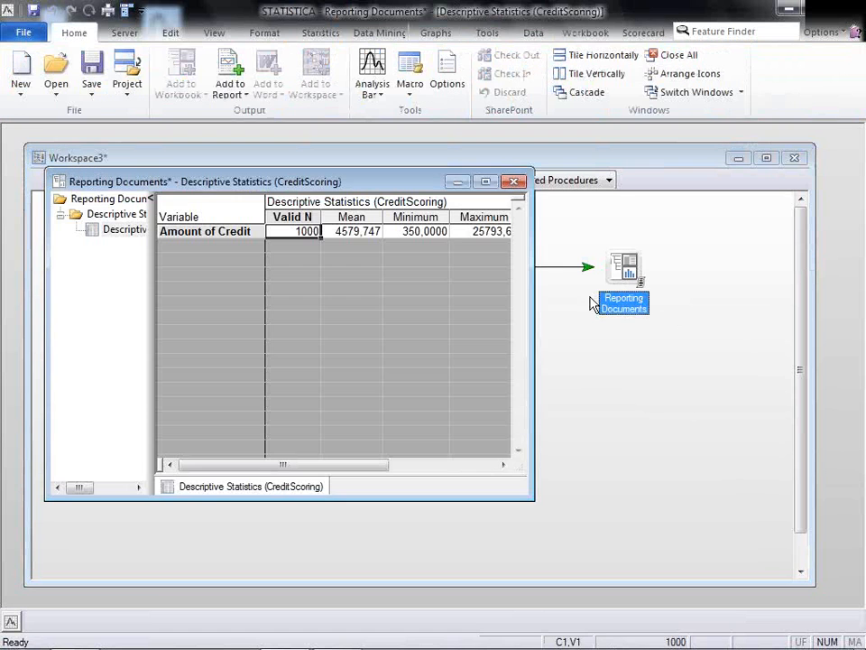
left_click_drag(528, 495, 643, 552)
left_click_drag(259, 187, 322, 267)
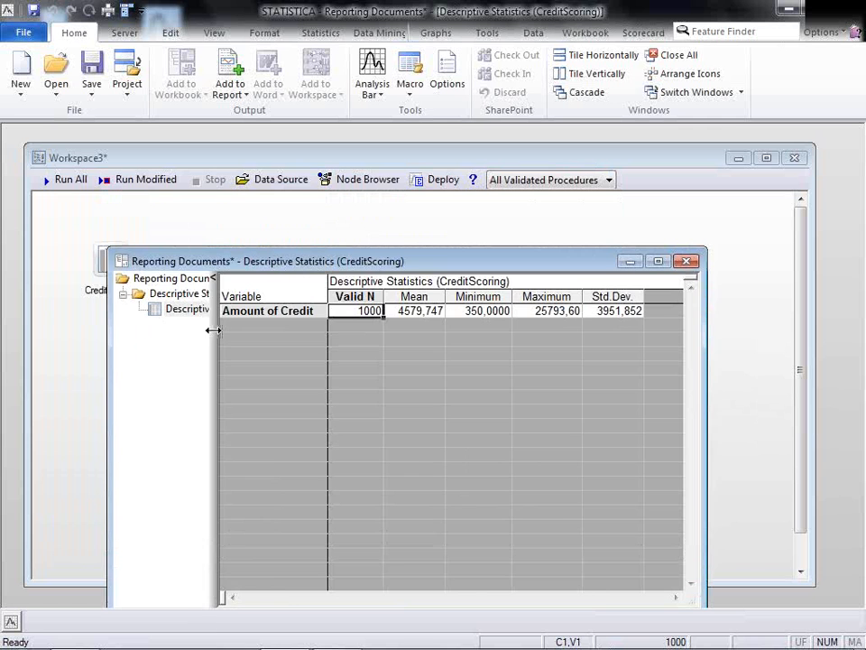
left_click_drag(213, 330, 270, 331)
left_click_drag(240, 263, 237, 245)
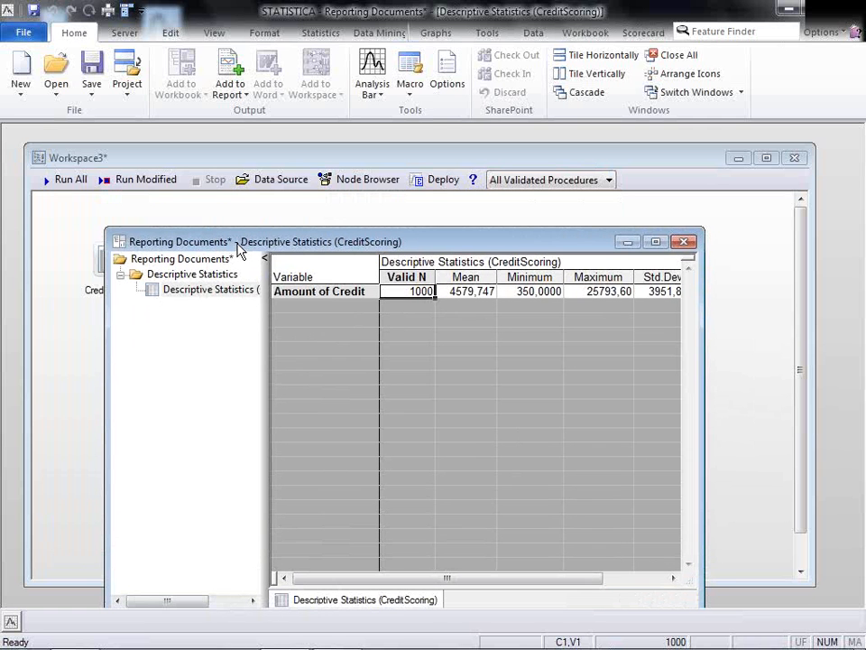
left_click(209, 291)
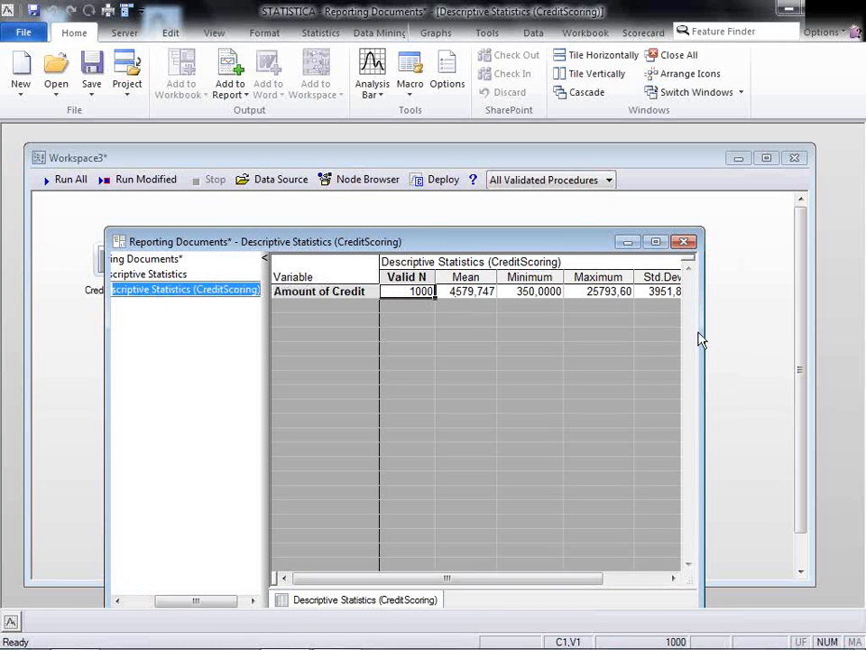
left_click_drag(703, 341, 758, 341)
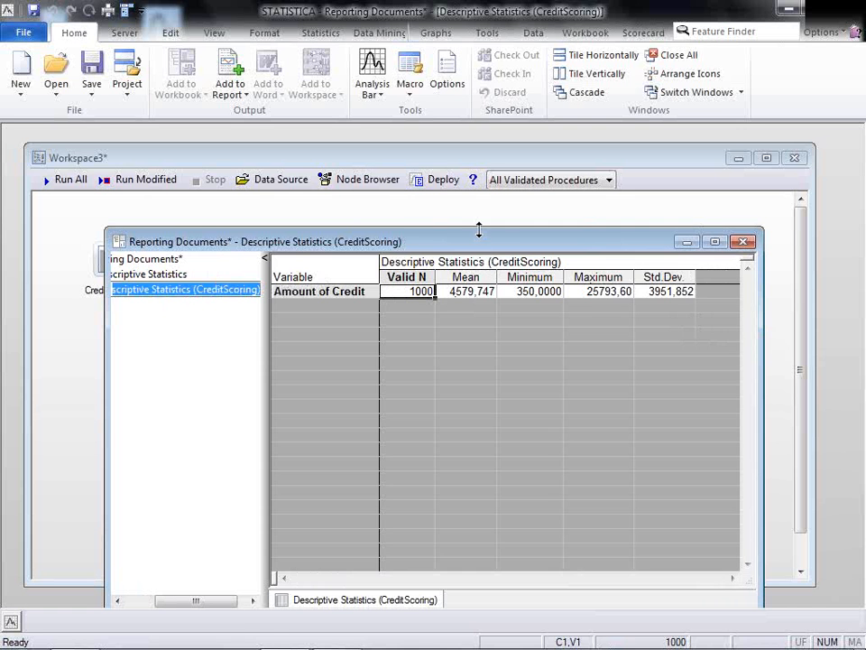
left_click_drag(479, 231, 481, 313)
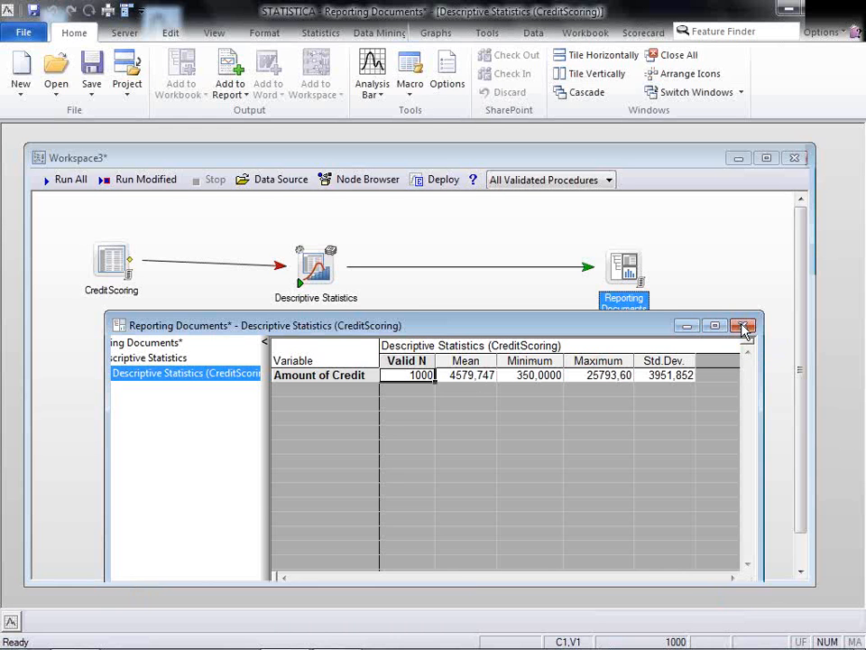
left_click(743, 329)
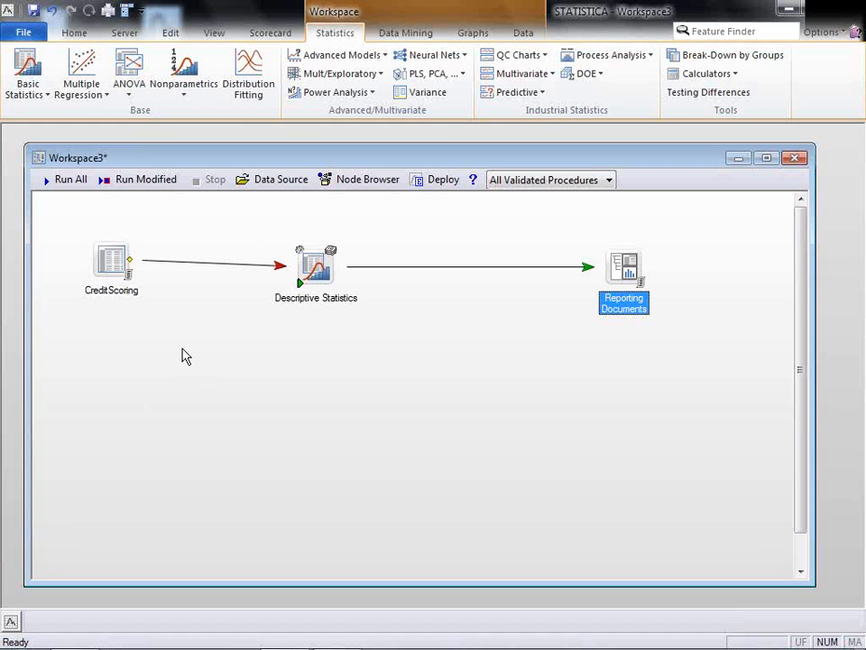
Add a Random Sample Filtering node connected to the CreditScoring data and place it below the Descriptive Statistics branch.
left_click(112, 264)
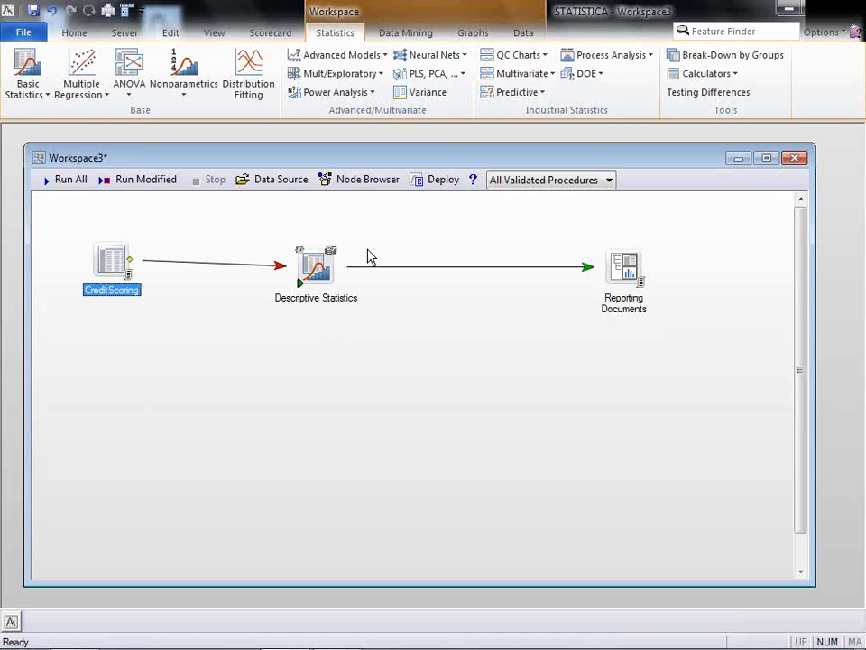
left_click(523, 35)
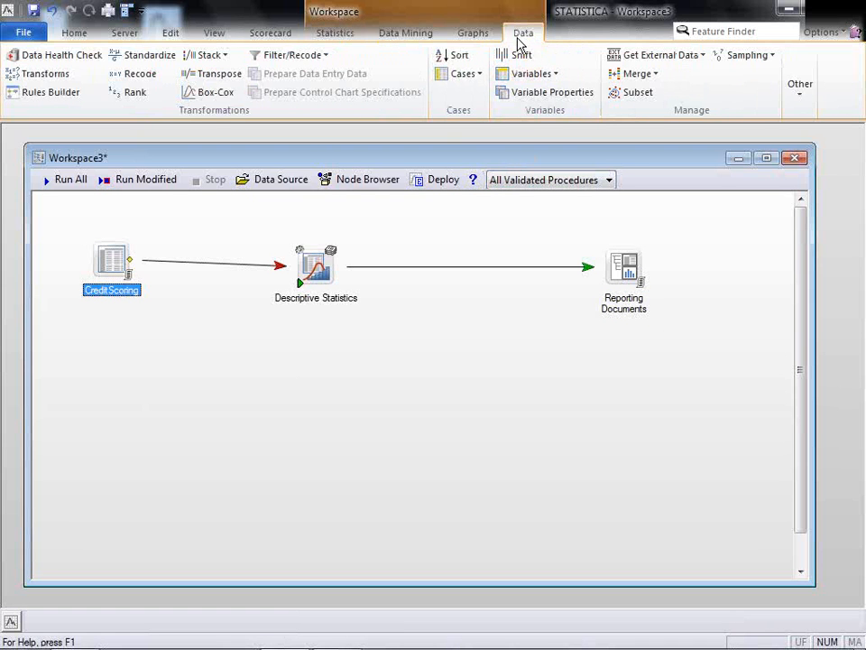
left_click(757, 56)
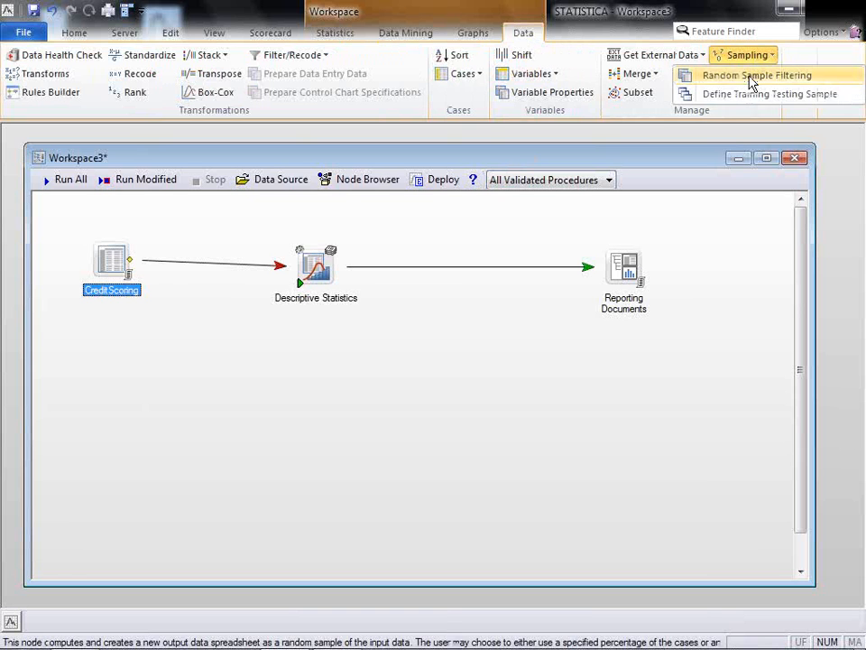
left_click(753, 76)
left_click_drag(209, 282, 264, 387)
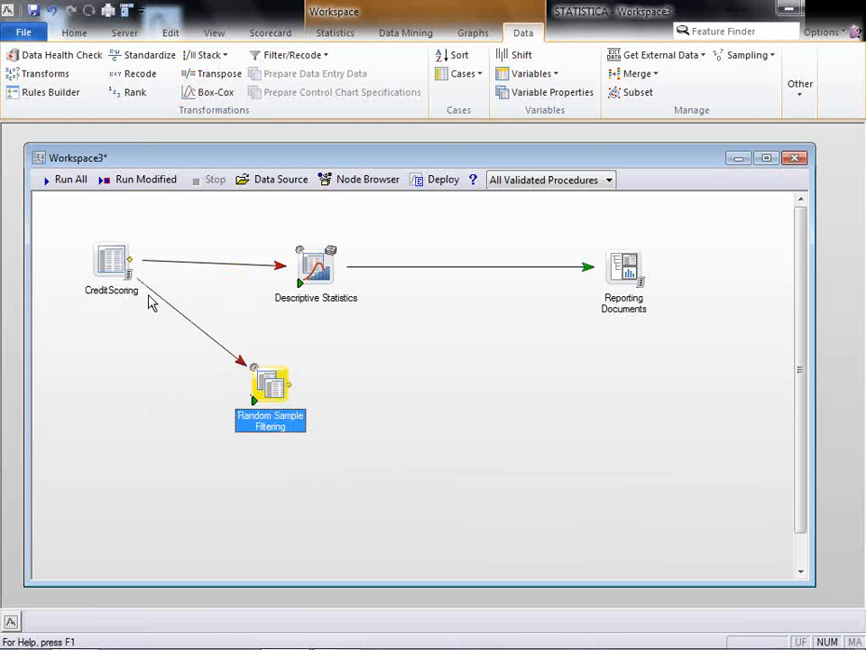
left_click_drag(234, 358, 260, 385)
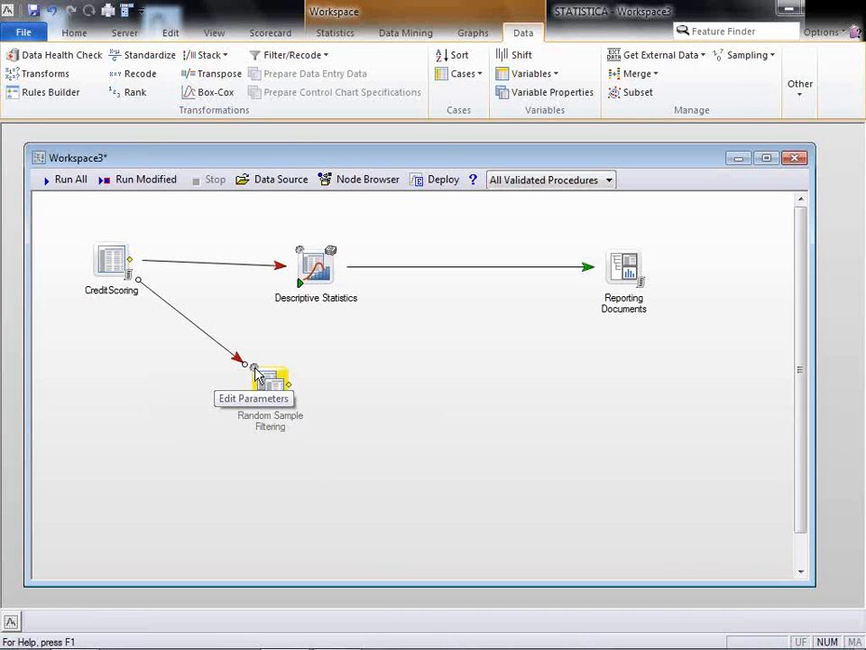
Set the Random Sample Filtering node's simple random sampling to 30% and run the node.
left_click(256, 370)
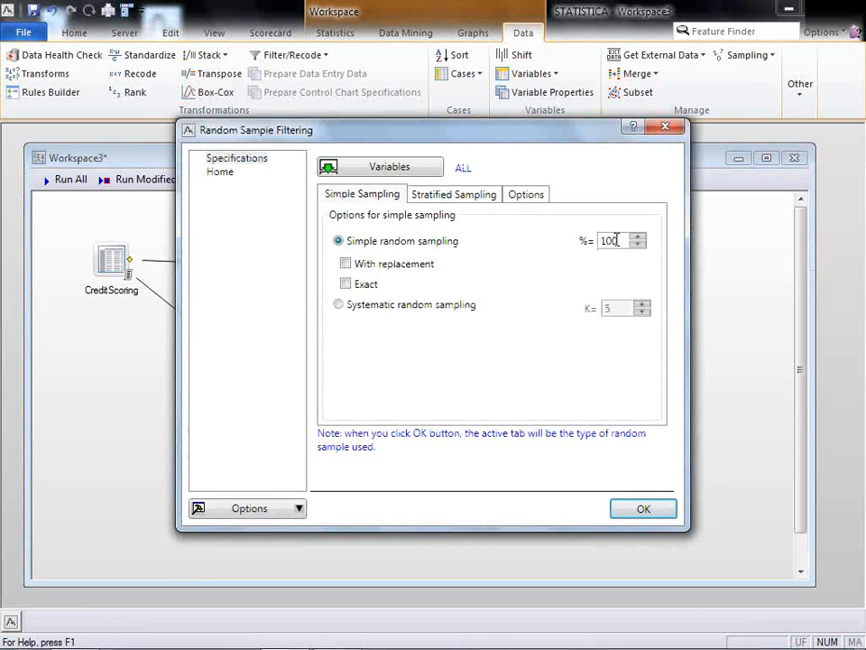
left_click_drag(617, 241, 568, 248)
type("30")
left_click(643, 510)
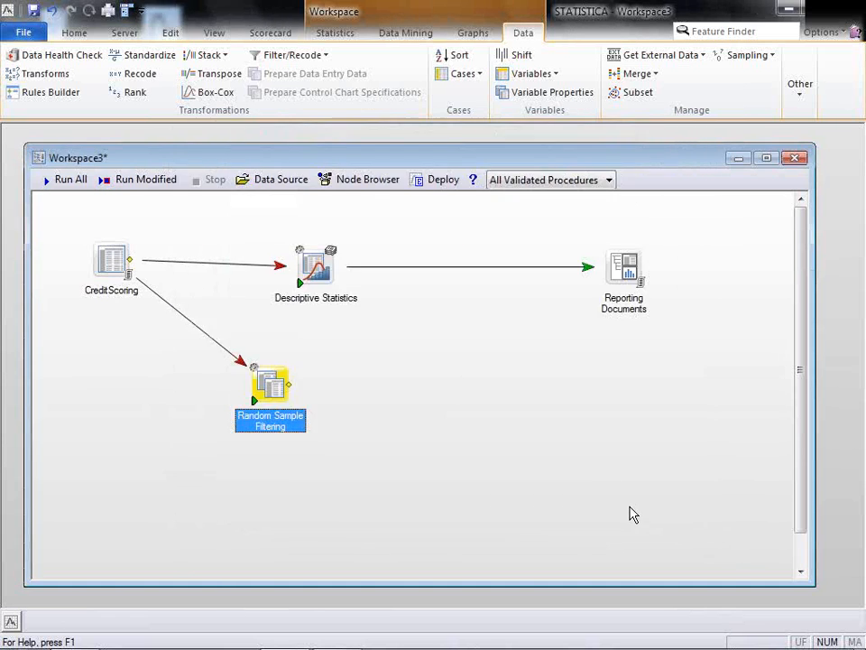
left_click(257, 404)
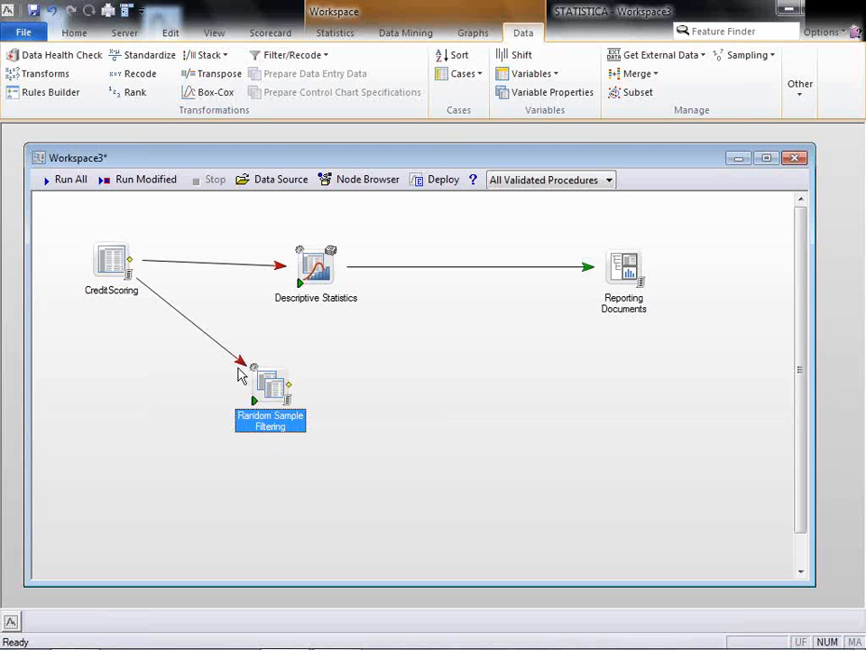
Examine the spreadsheet produced by the Random Sample Filtering node alongside the workflow, and close it.
double_click(288, 406)
left_click_drag(296, 205, 253, 390)
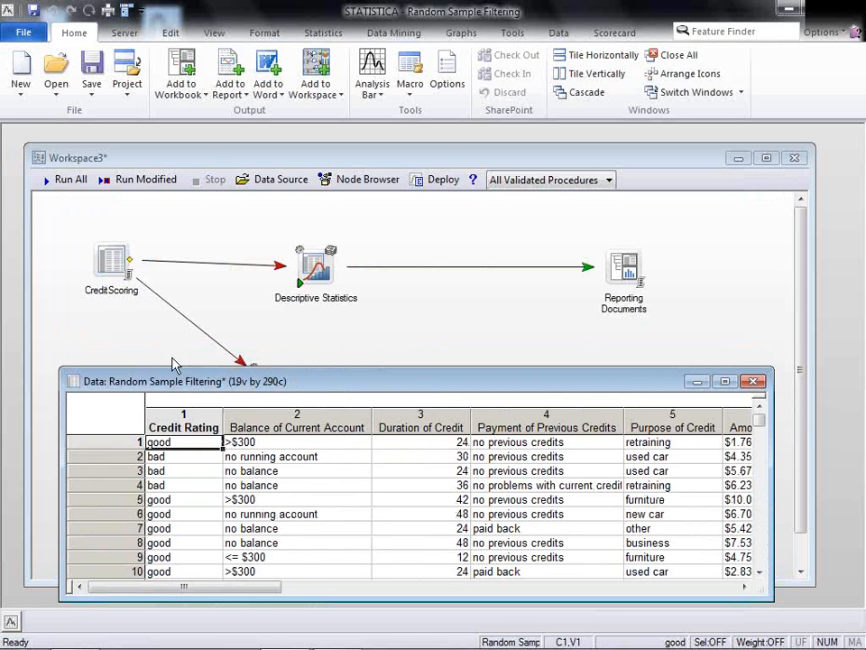
left_click(754, 383)
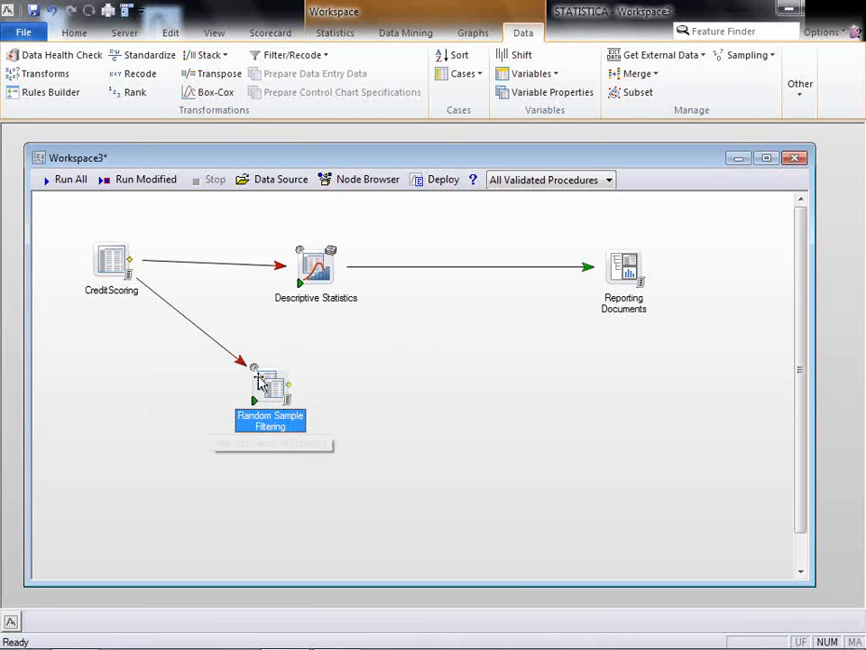
Add a 2D Histograms node connected to the Random Sample Filtering node and line it up beside that node.
left_click(468, 38)
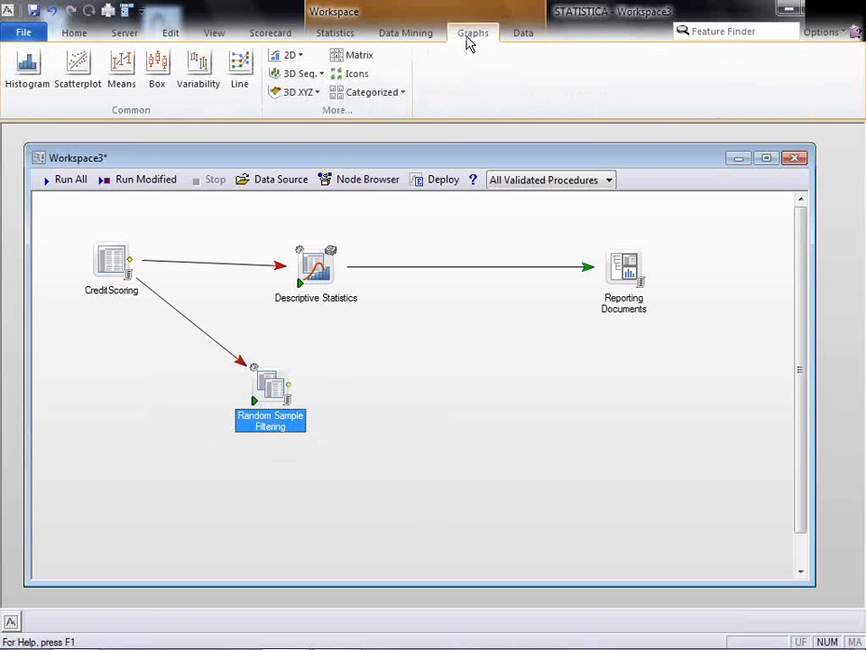
left_click(27, 74)
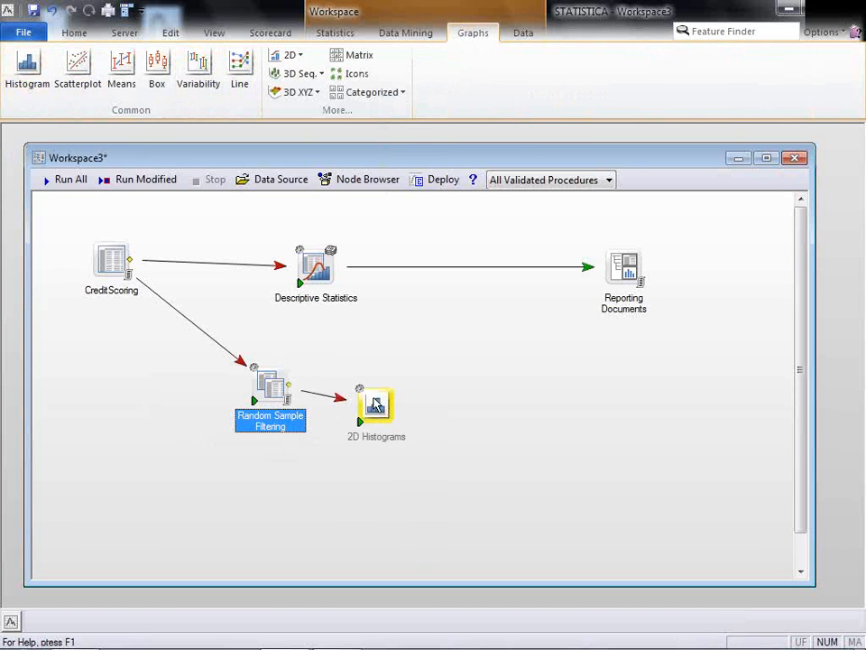
left_click_drag(375, 406, 386, 390)
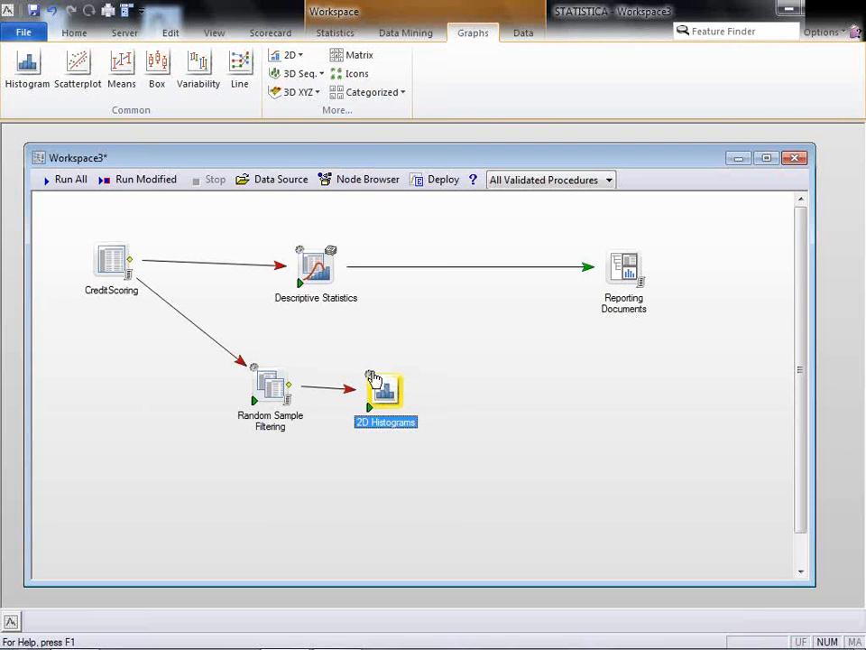
Set the 2D Histograms node to plot Credit Rating without the Normal fit and run the node.
double_click(373, 379)
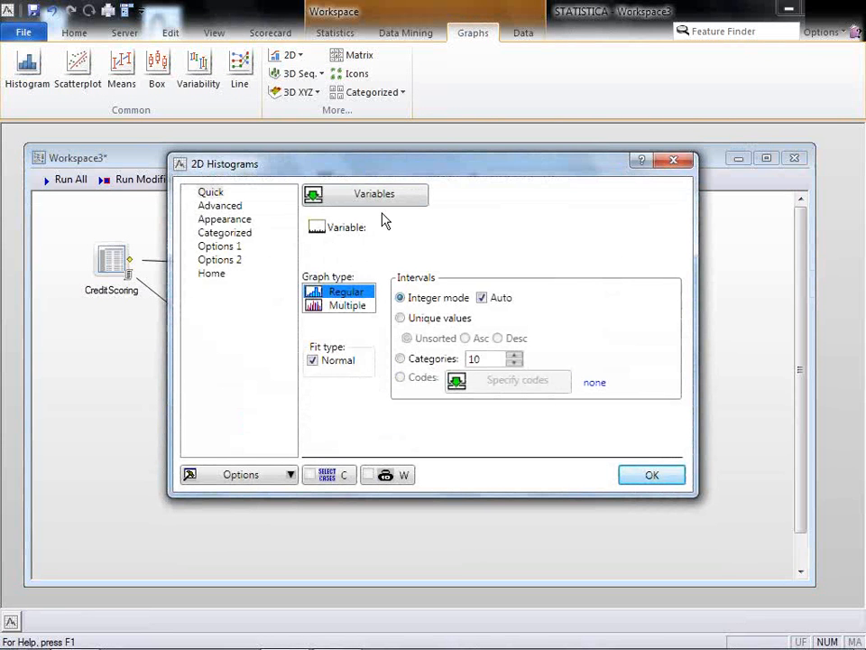
left_click(384, 197)
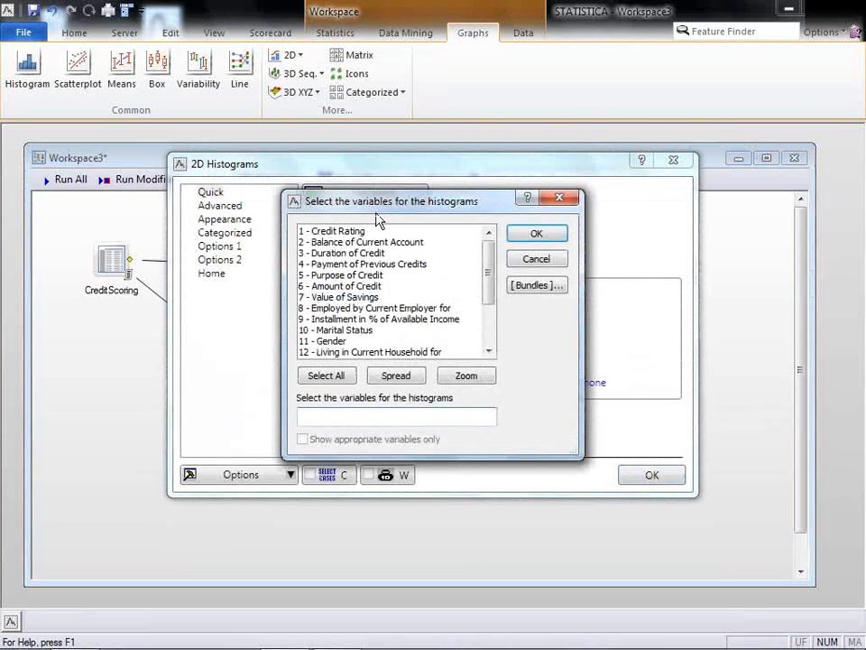
left_click(348, 232)
left_click(536, 236)
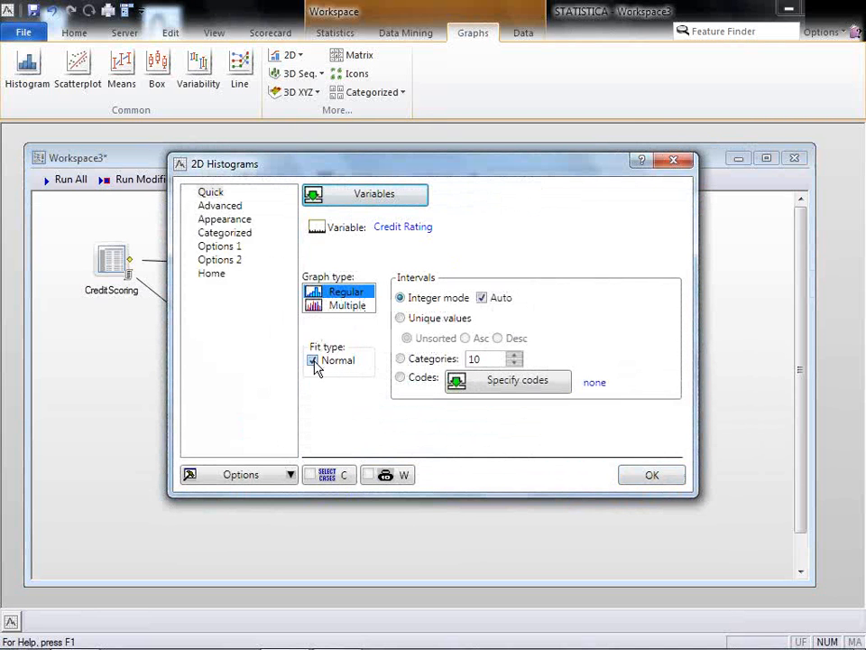
left_click(313, 361)
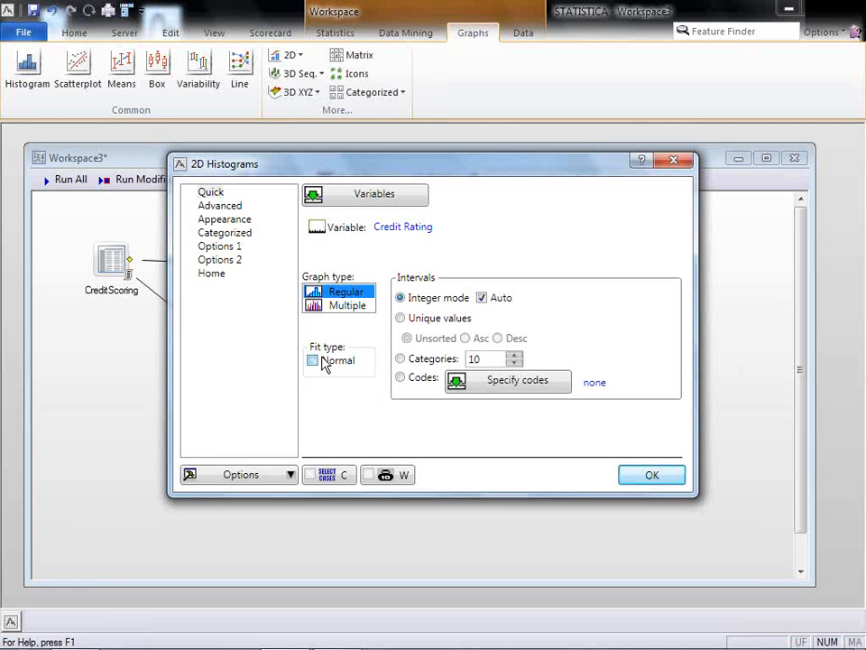
left_click(657, 477)
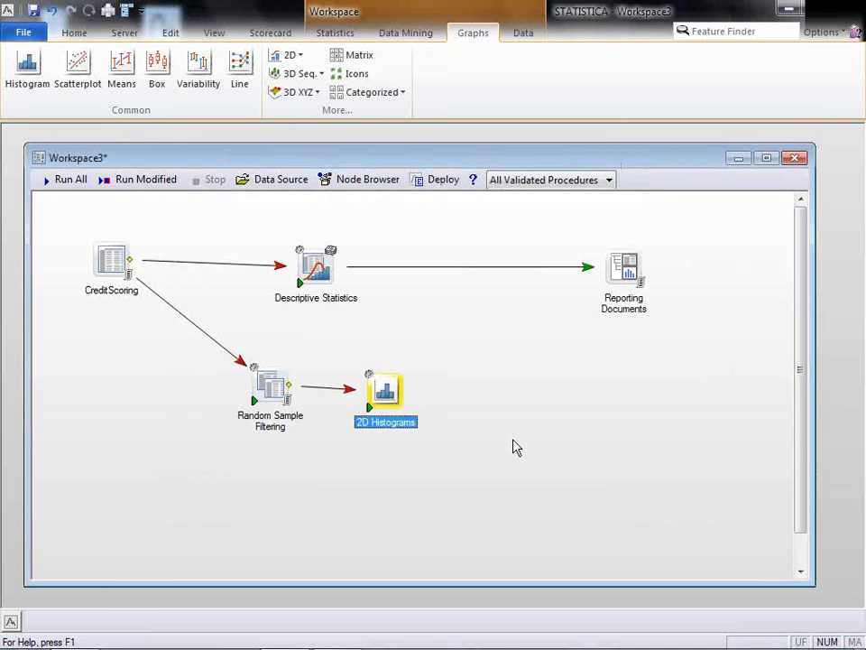
left_click(371, 410)
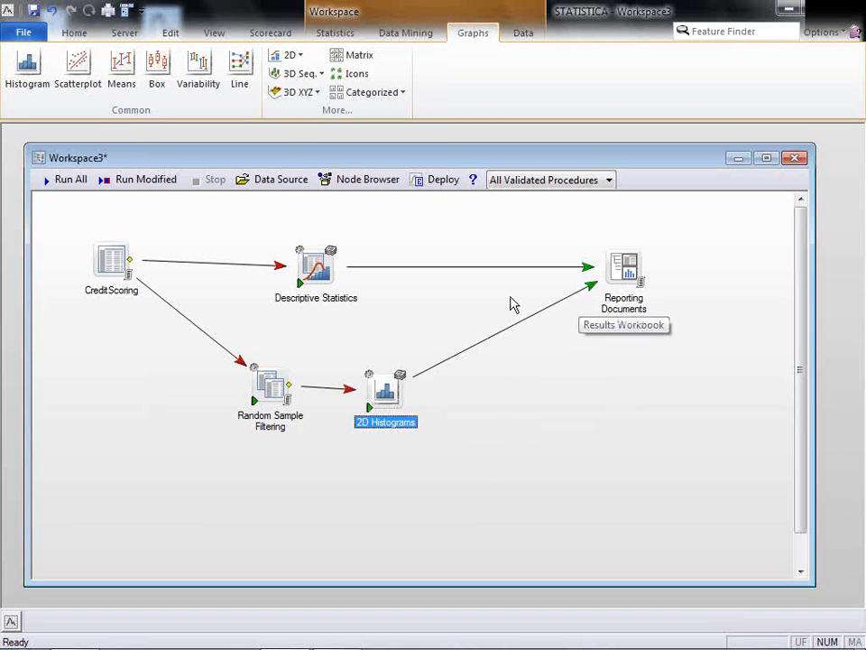
Examine the Credit Rating histogram and the descriptive statistics in the 2D Histograms node's results workbook, widening its tree, and close it.
left_click(402, 380)
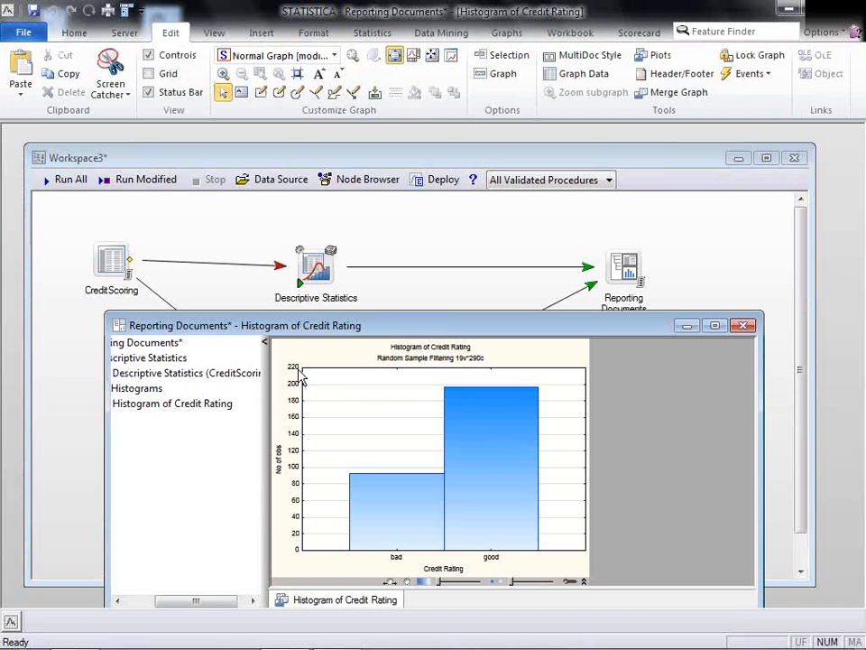
left_click_drag(263, 373, 304, 373)
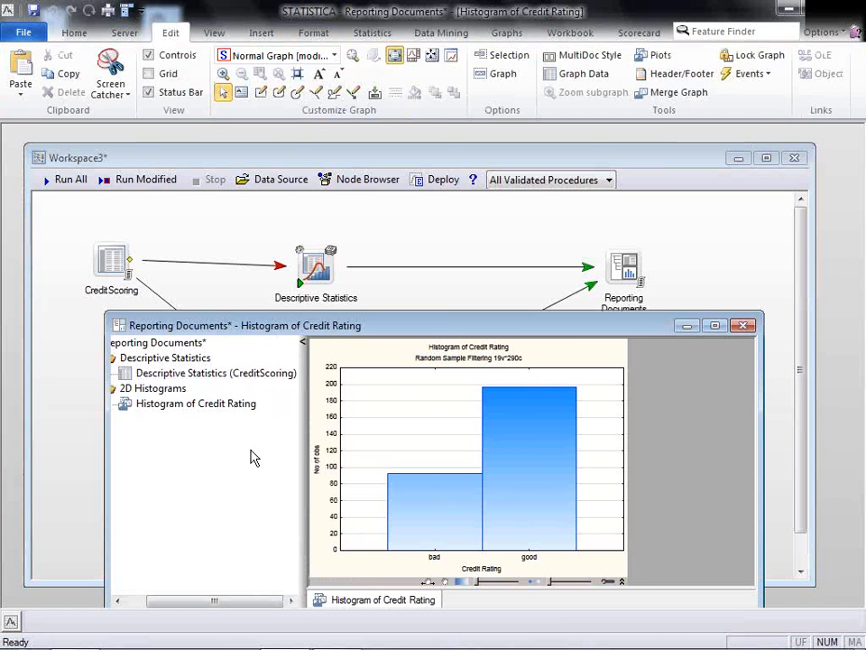
left_click(191, 376)
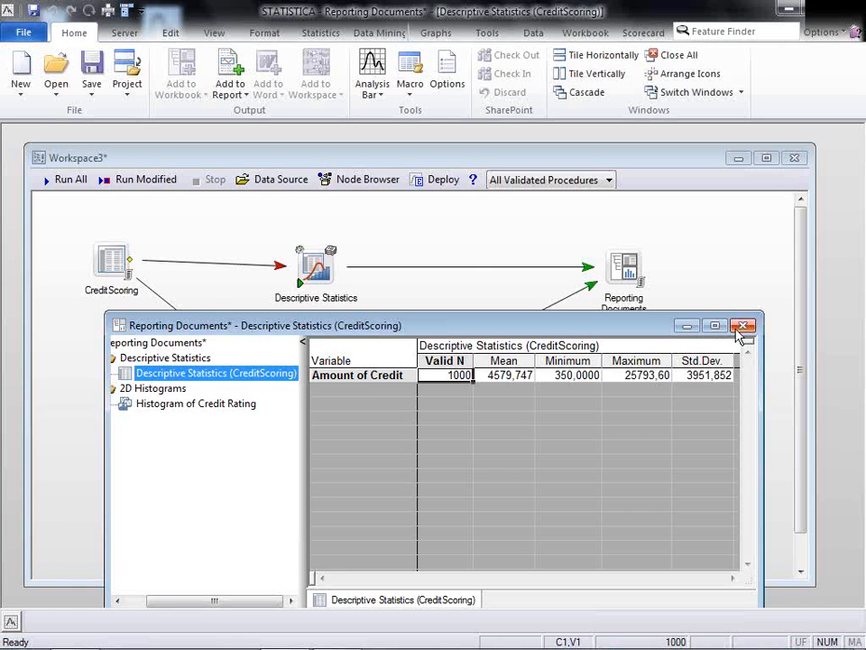
left_click(742, 326)
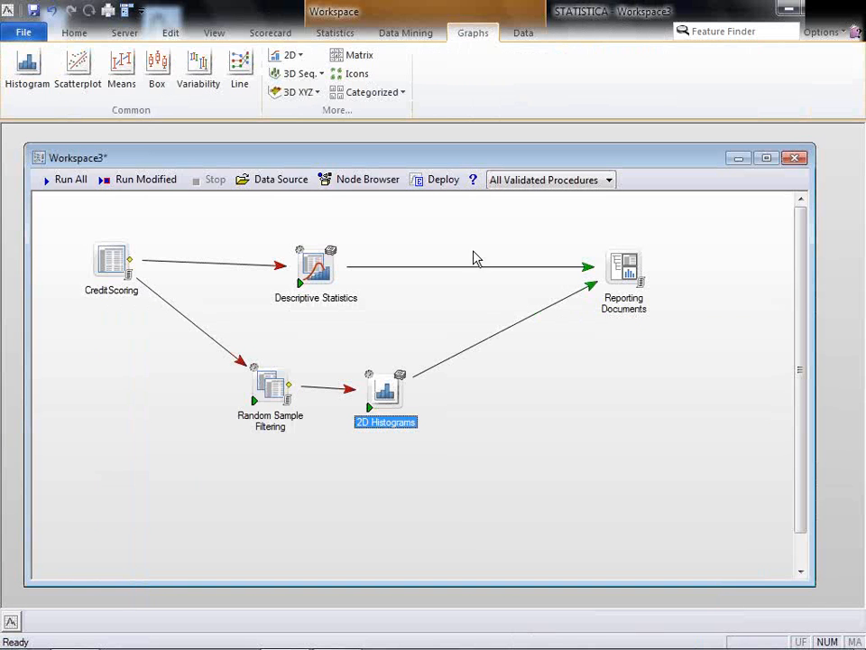
Open the results from the Descriptive Statistics node, examine the Credit Rating histogram in an enlarged workbook window, and close it.
left_click(332, 252)
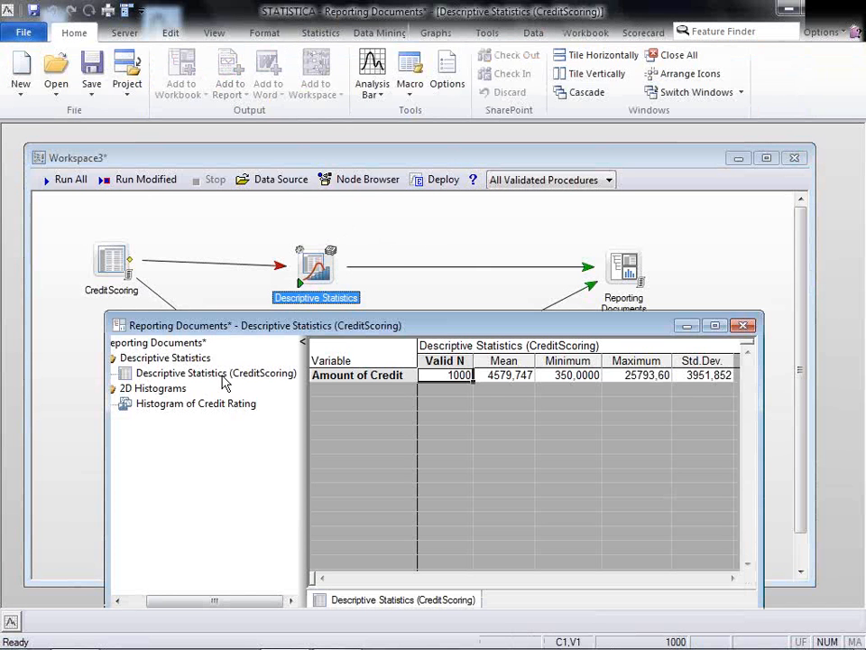
left_click(217, 406)
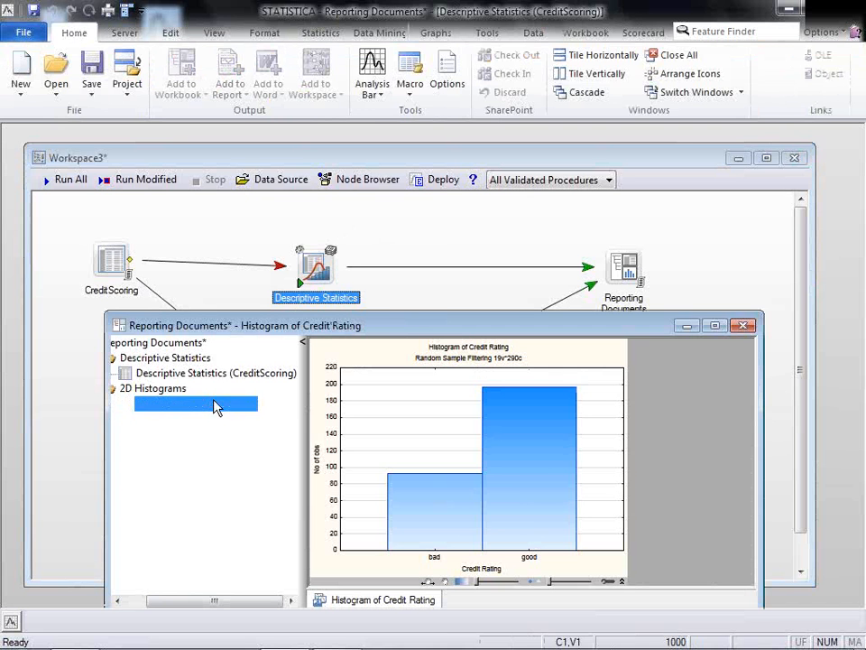
left_click_drag(390, 318, 338, 148)
left_click_drag(704, 437, 798, 533)
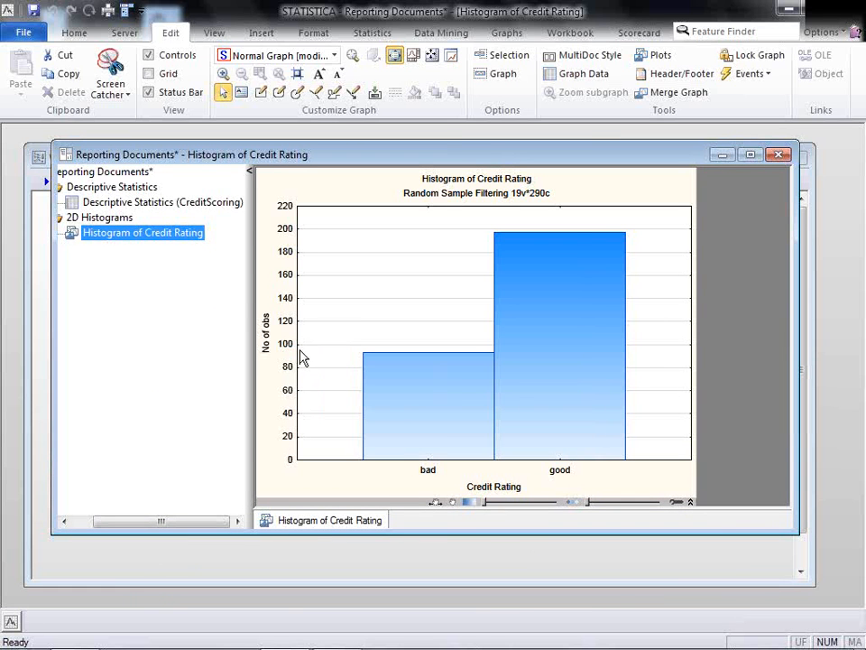
left_click(780, 156)
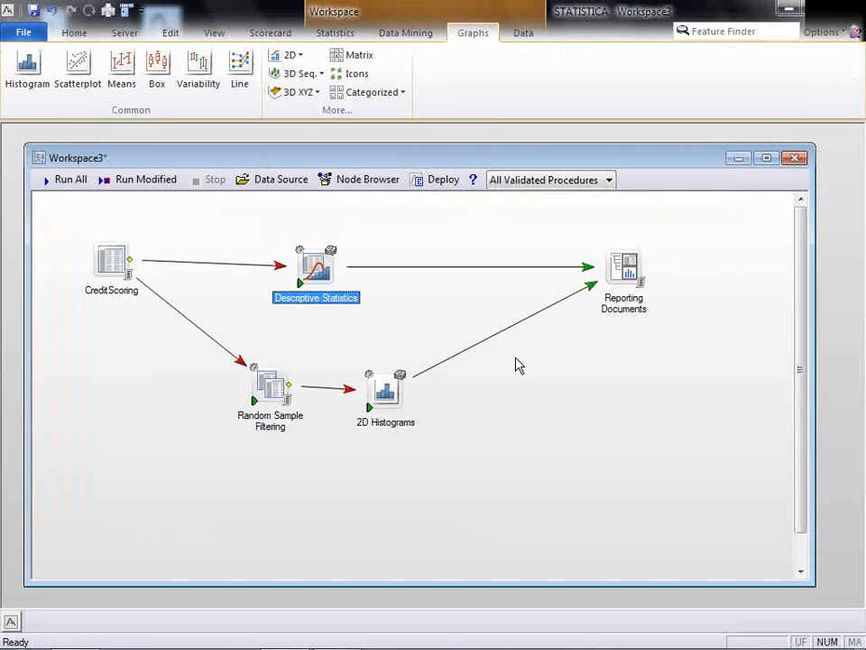
Turn on Show counts in the 2D Histograms node's advanced settings and rerun the node.
double_click(373, 383)
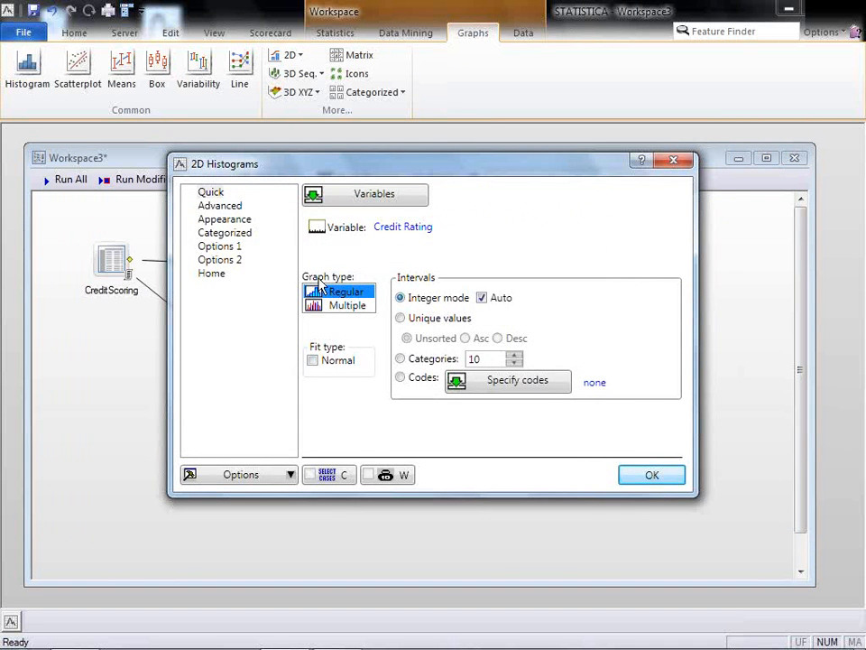
left_click(237, 207)
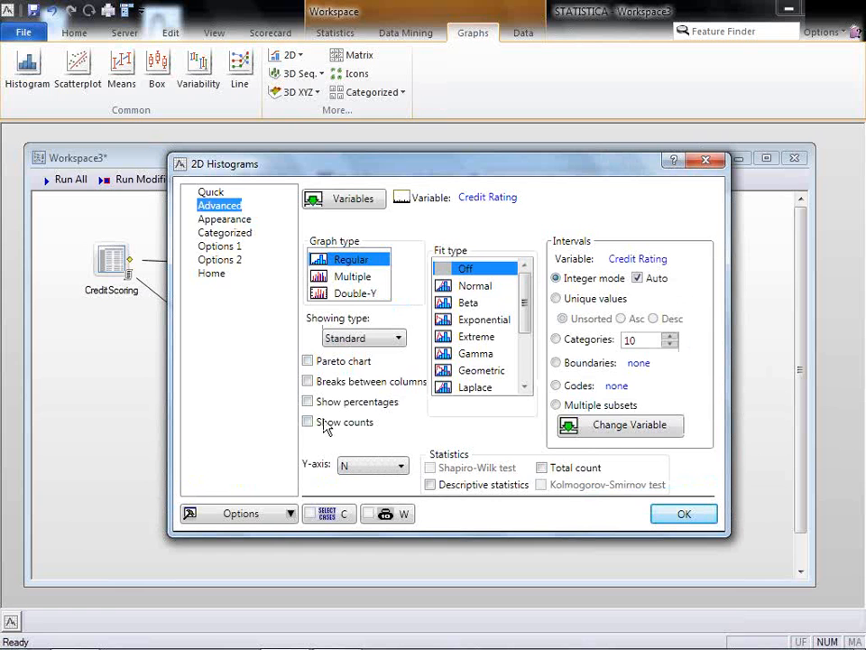
left_click(307, 421)
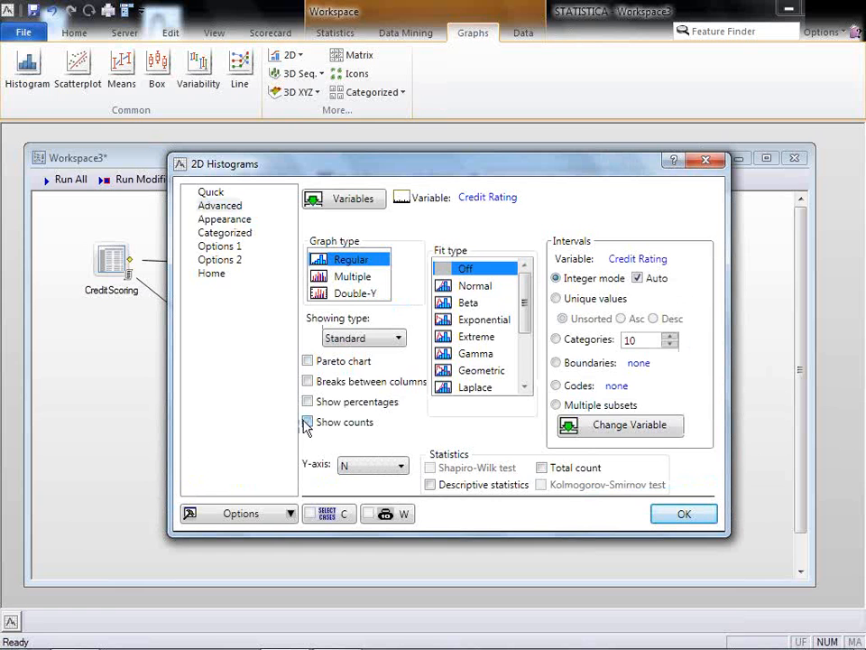
left_click(685, 516)
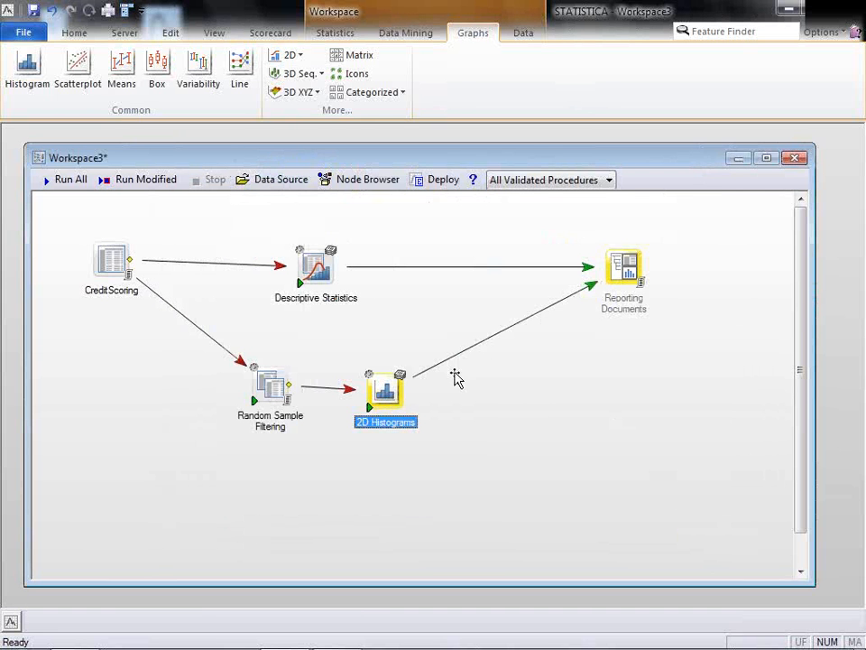
left_click(373, 410)
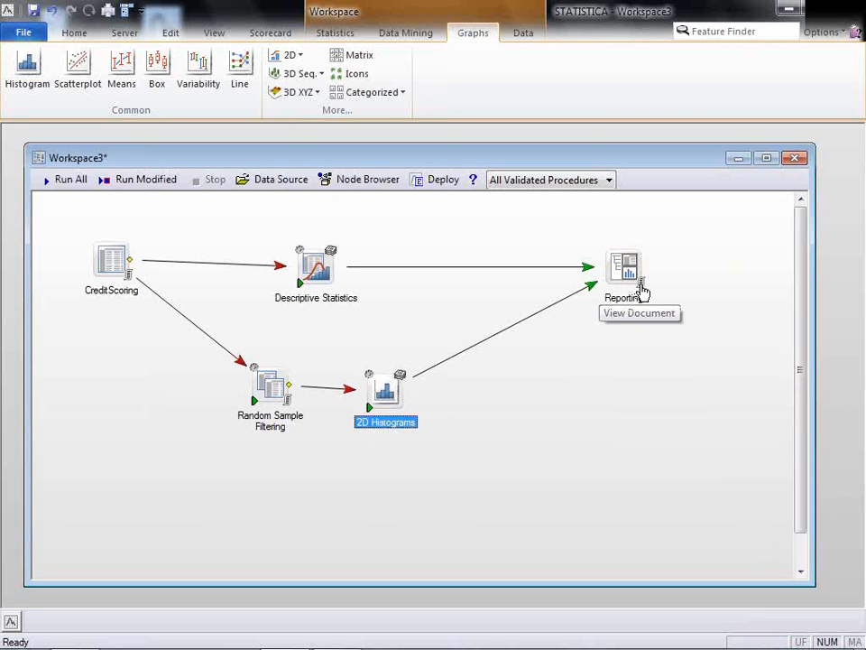
Examine the Credit Rating histogram's bar counts in Reporting Documents, close the workbook and minimize STATISTICA.
left_click(642, 289)
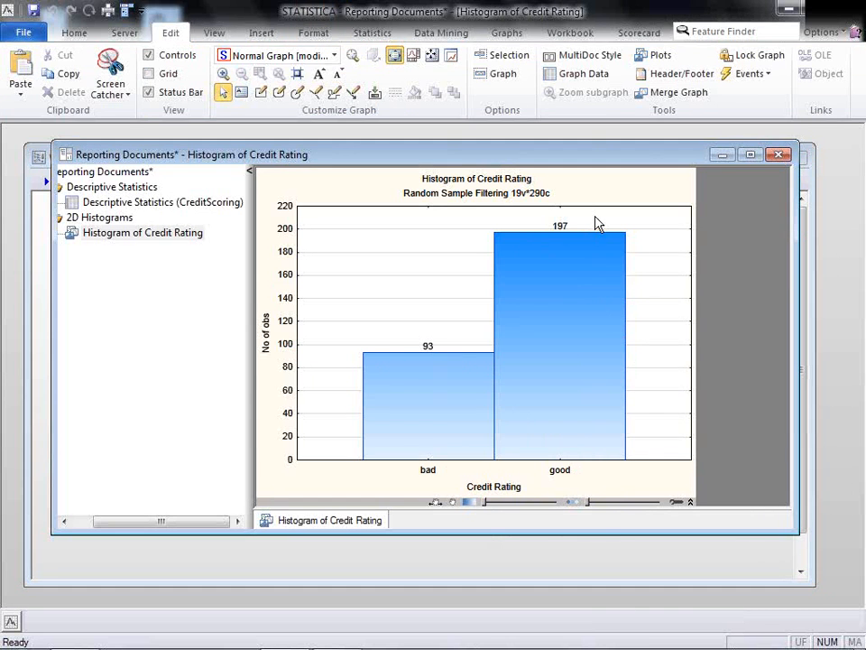
left_click(780, 156)
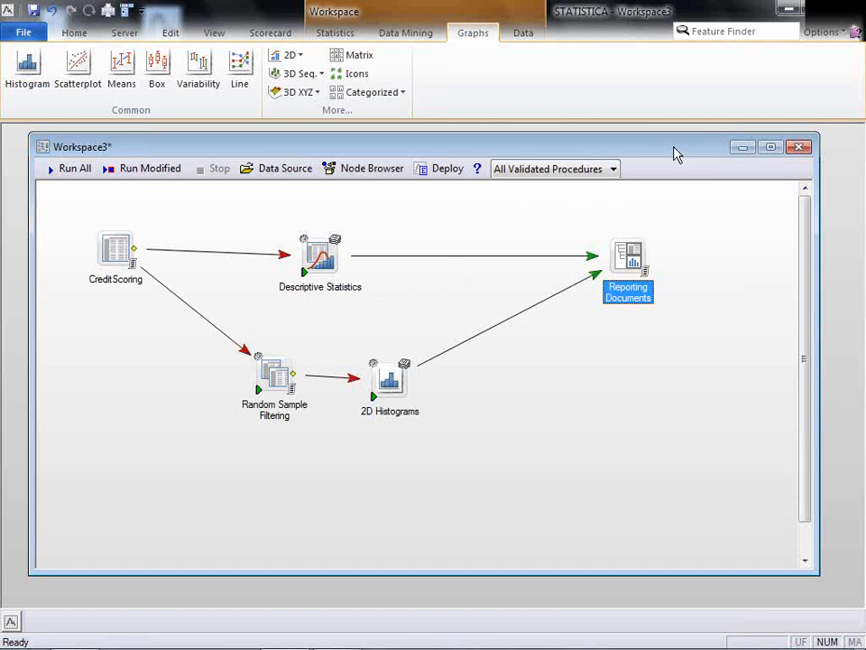
left_click(790, 15)
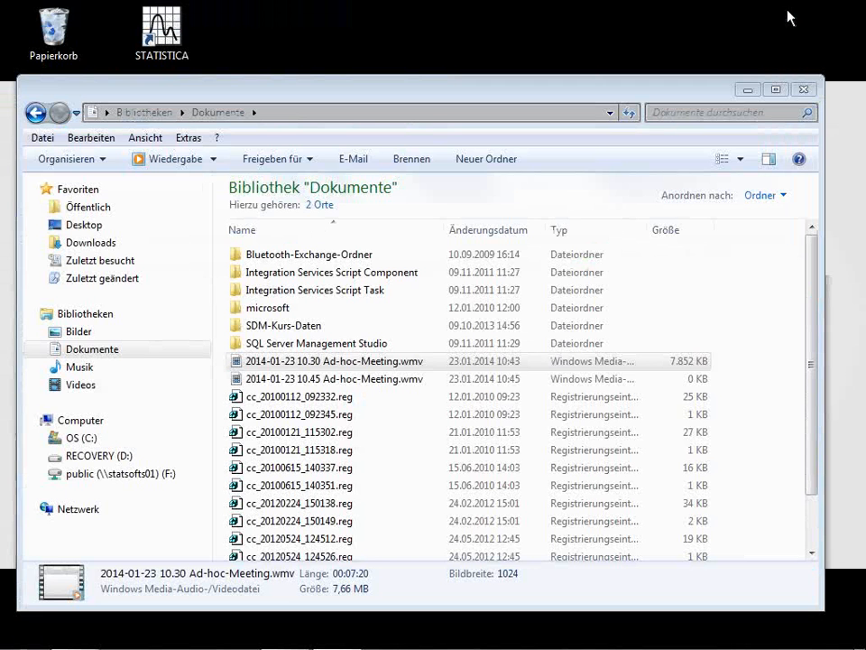